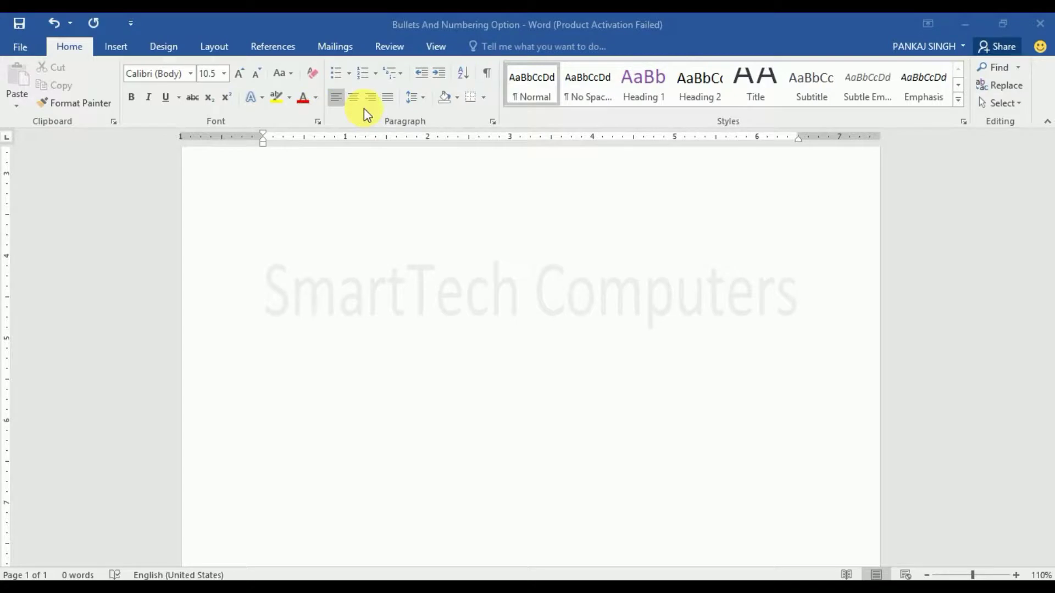
# Start a bulleted list with Home, Insert and Design, leaving an empty fourth bullet
pyautogui.click(341, 73)
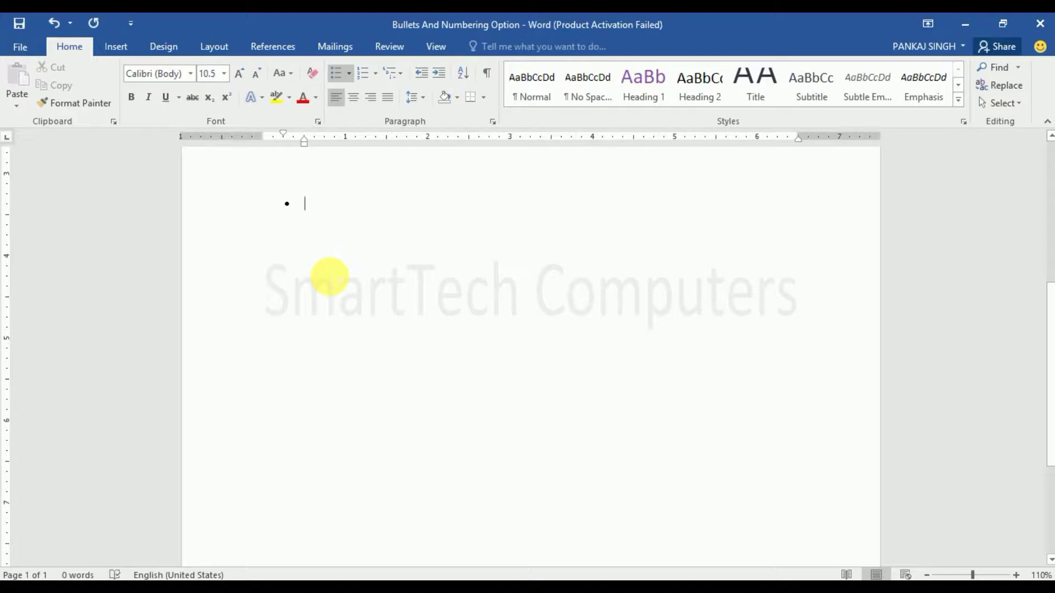
pyautogui.write('Home')
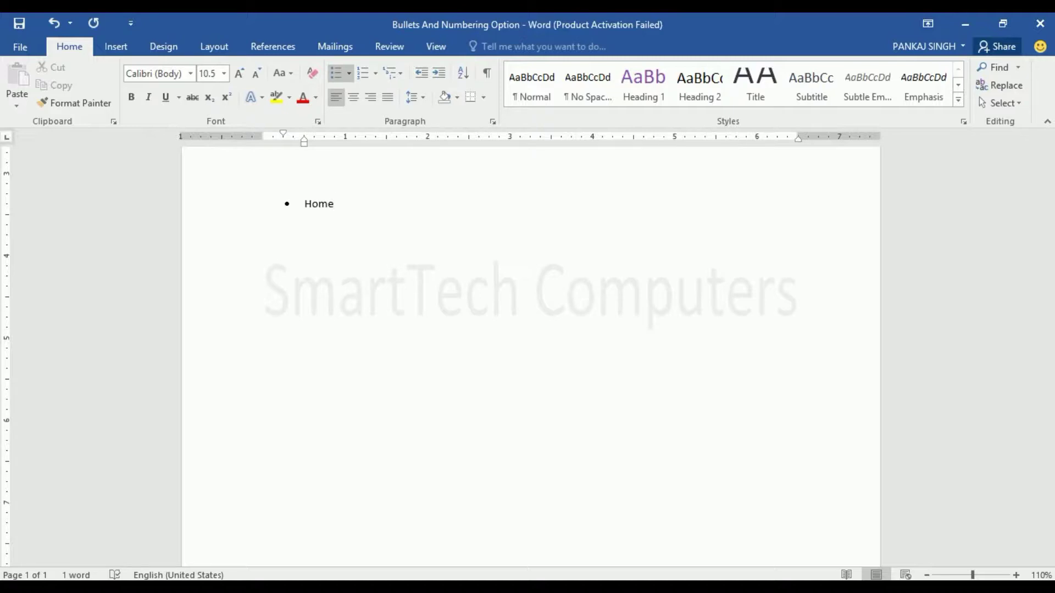
pyautogui.press('Return')
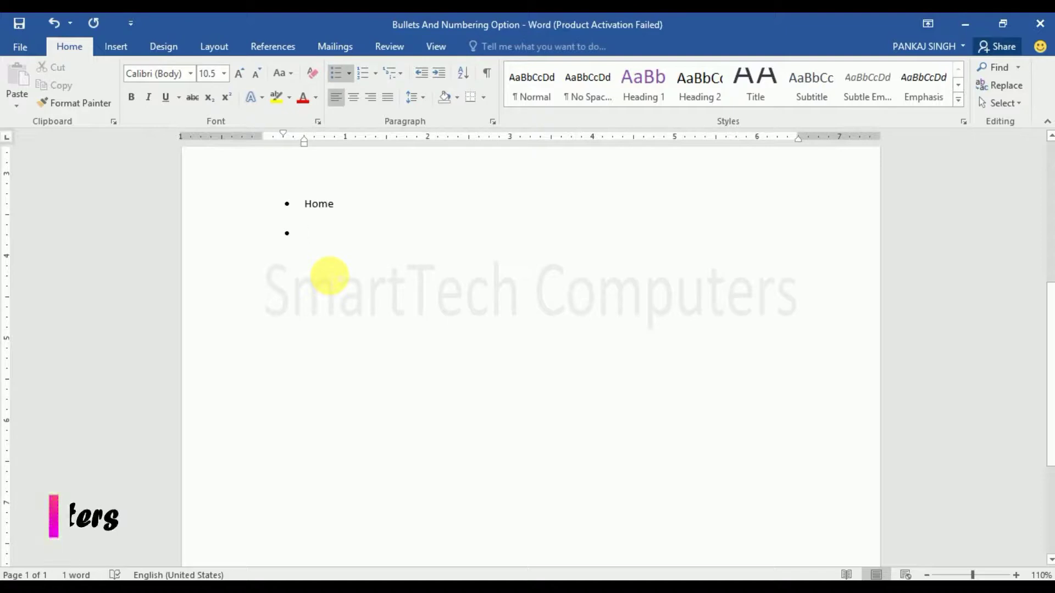
pyautogui.write('Ins')
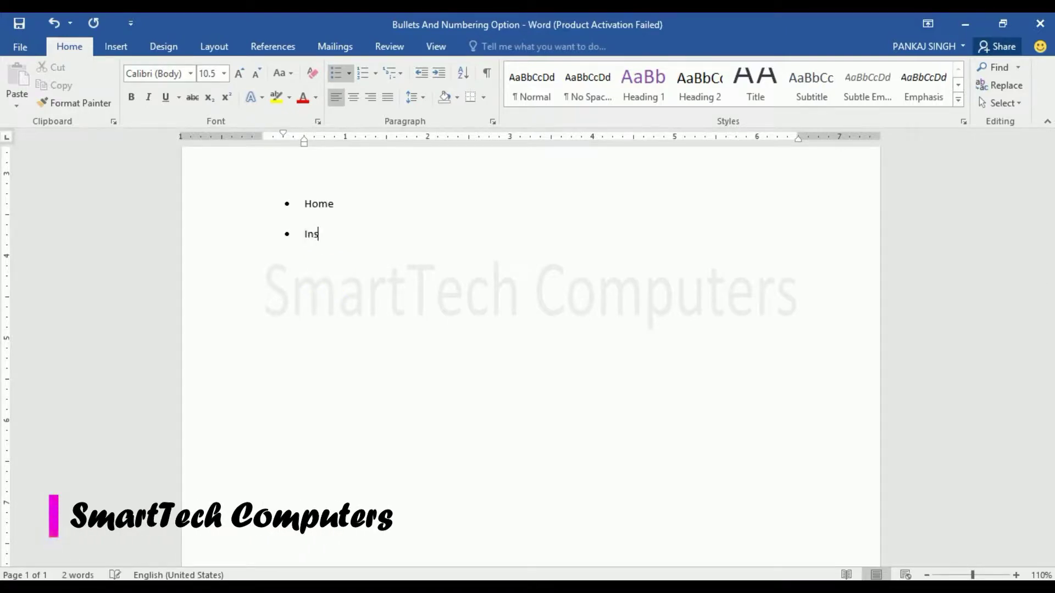
pyautogui.write('ert')
pyautogui.press('Return')
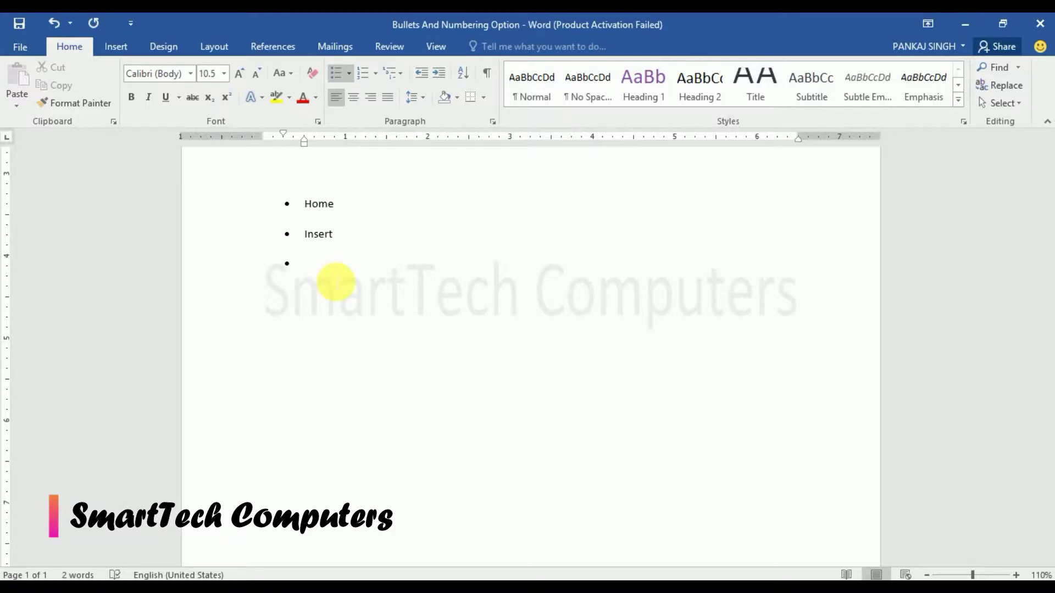
pyautogui.write('Design')
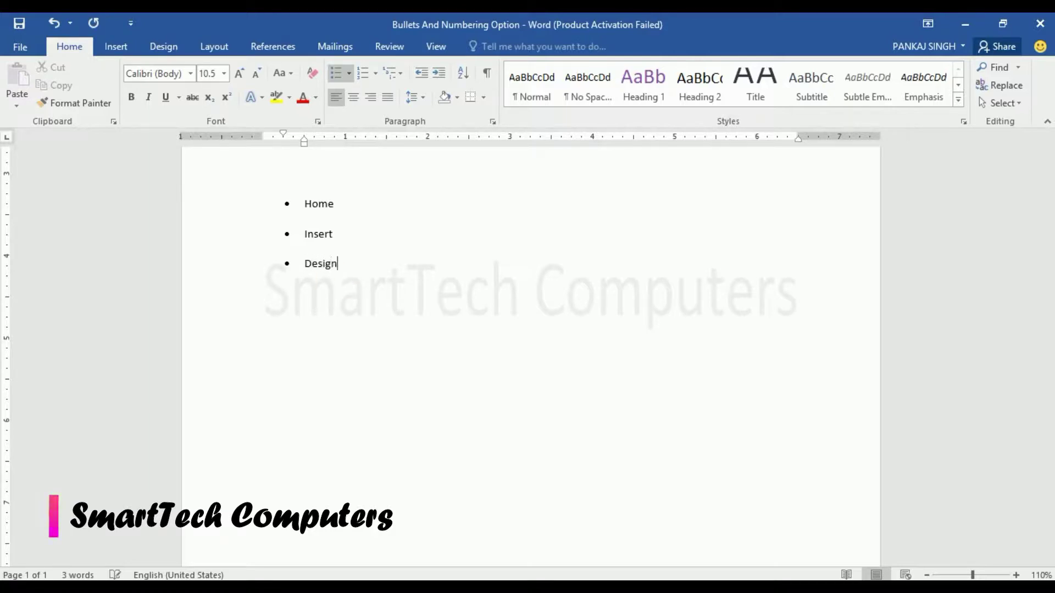
pyautogui.press('Return')
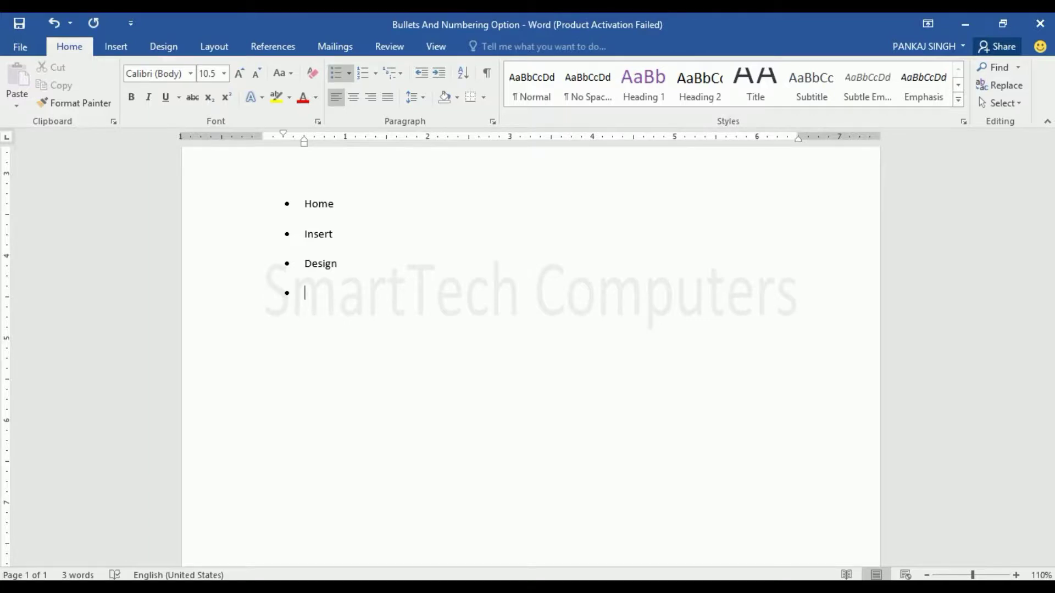
# Change the list bullets to the four-diamond style from the Bullet Library
pyautogui.click(349, 76)
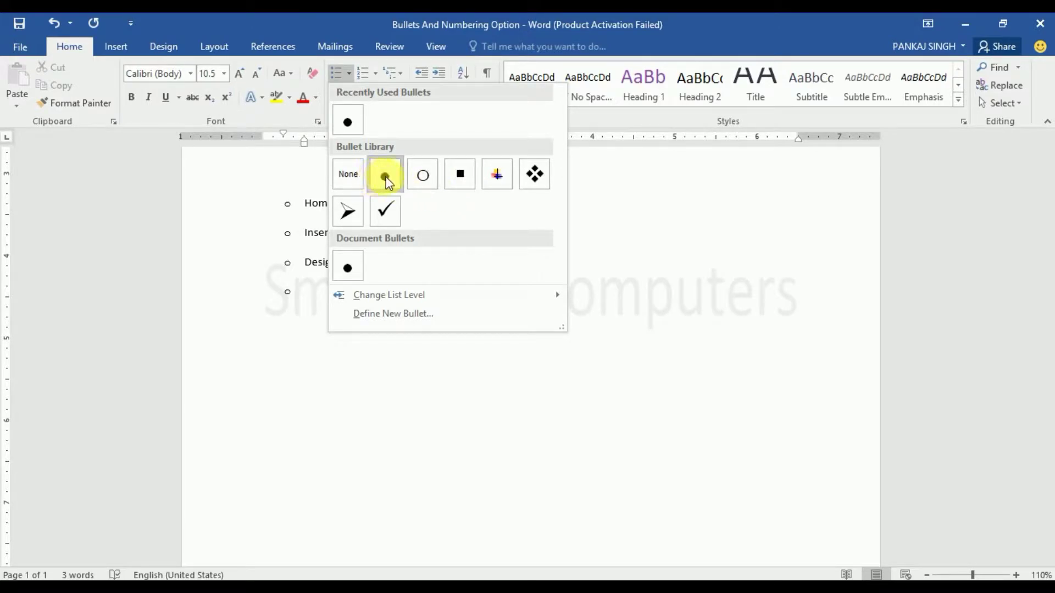
pyautogui.click(534, 174)
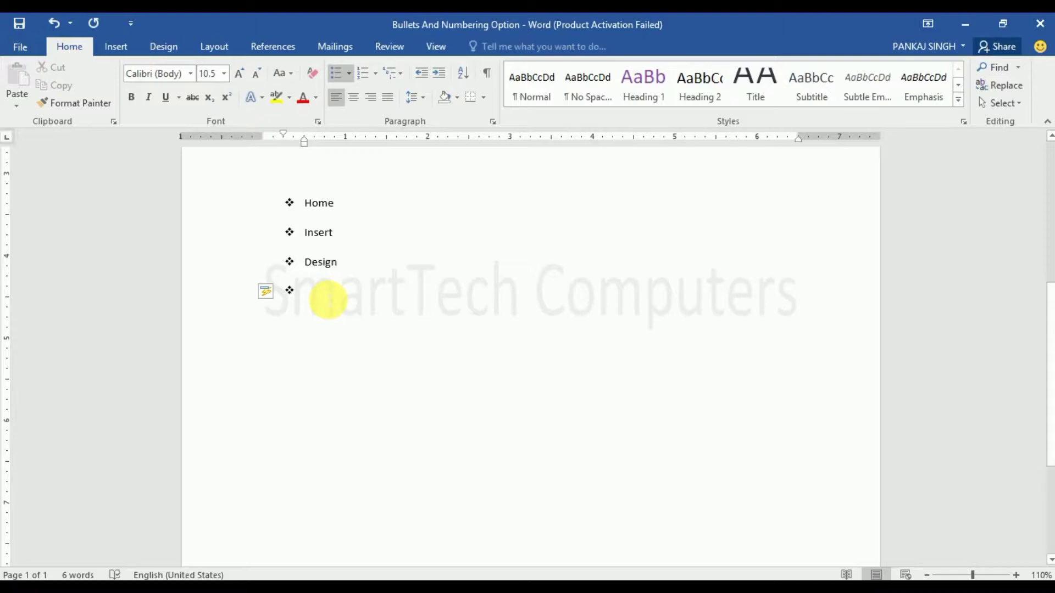
# Switch the list to numbering and add Layout as item 4, with an empty item 5
pyautogui.click(363, 73)
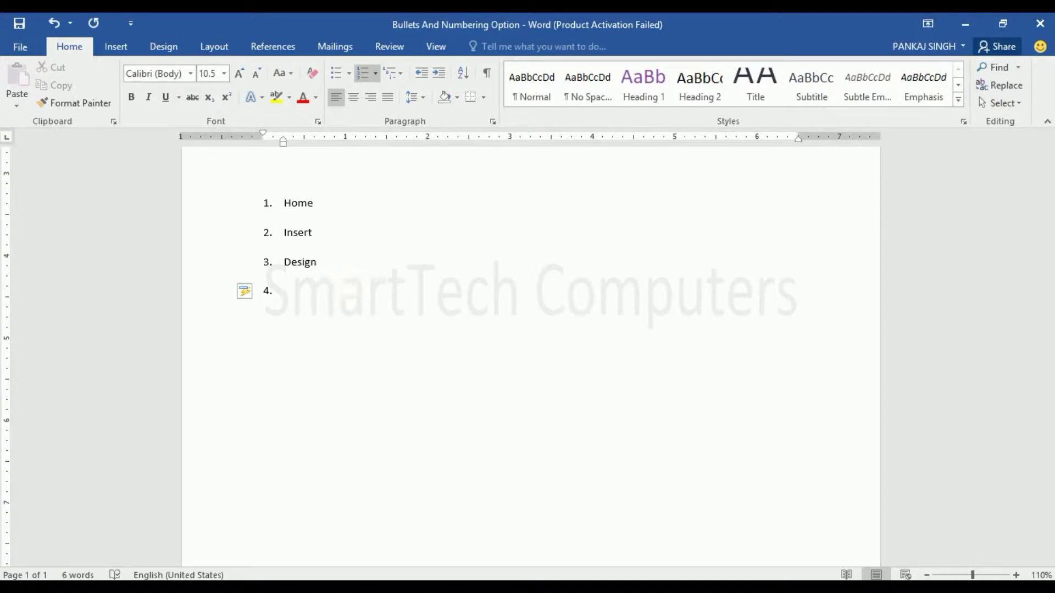
pyautogui.write('Layout')
pyautogui.press('Return')
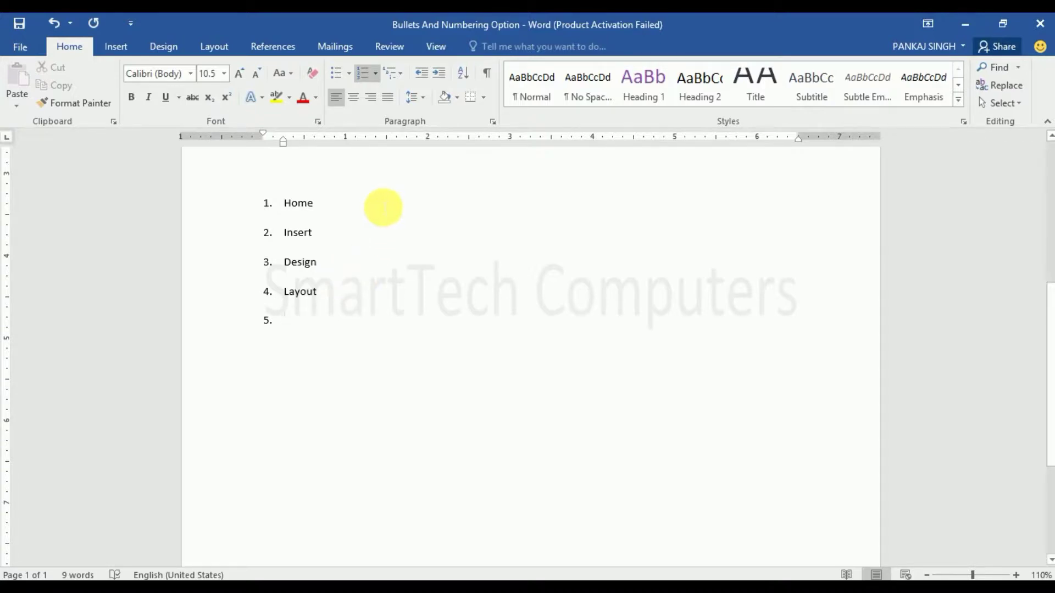
# Change the list numbering format to the 1) 2) 3) style
pyautogui.click(375, 74)
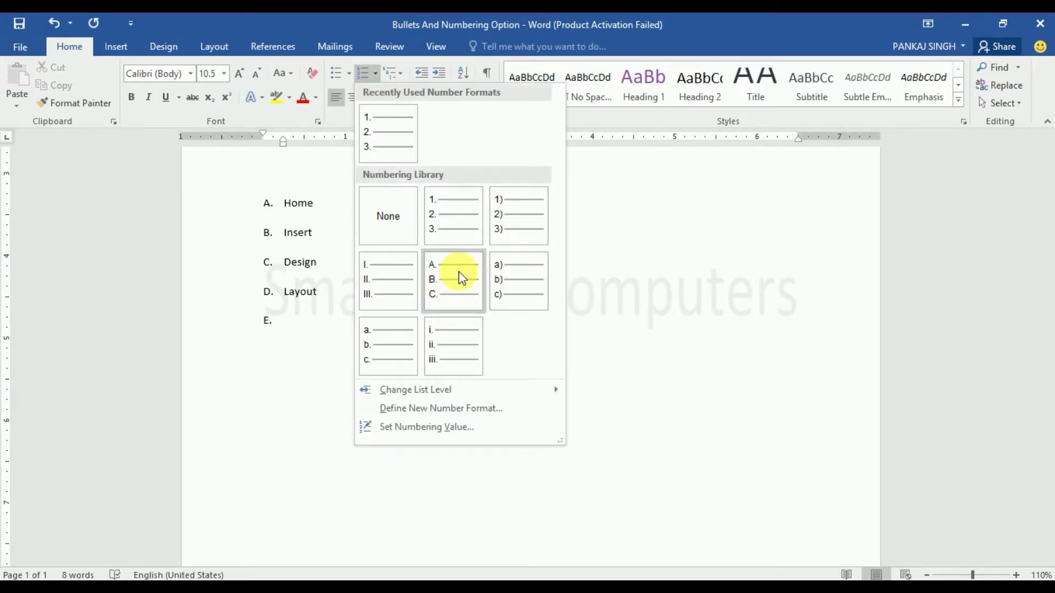
pyautogui.click(496, 224)
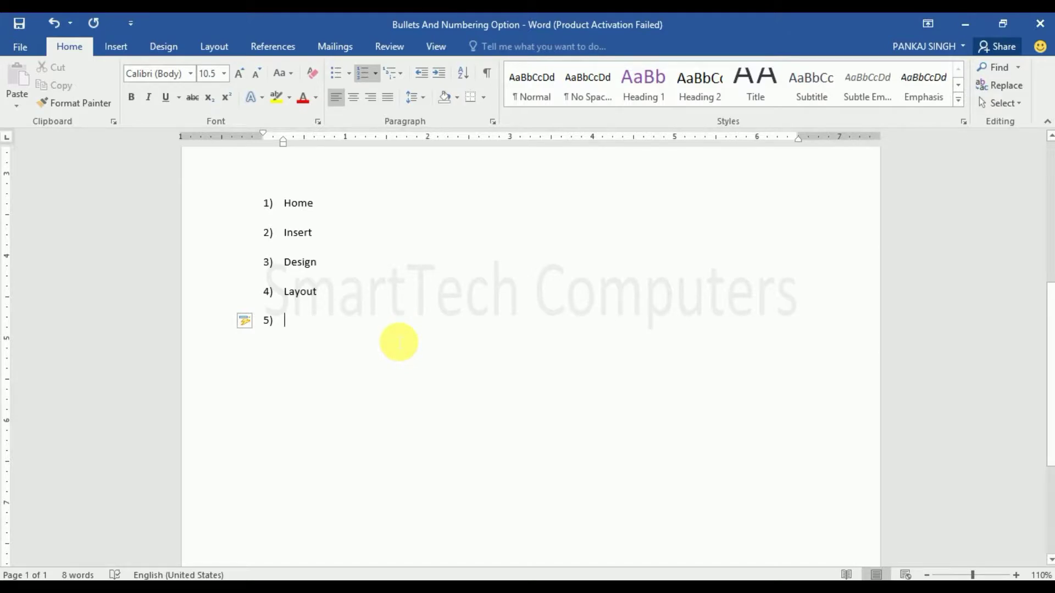
# Apply the 1. / 1.1. / 1.1.1. multilevel list style to the list
pyautogui.click(392, 78)
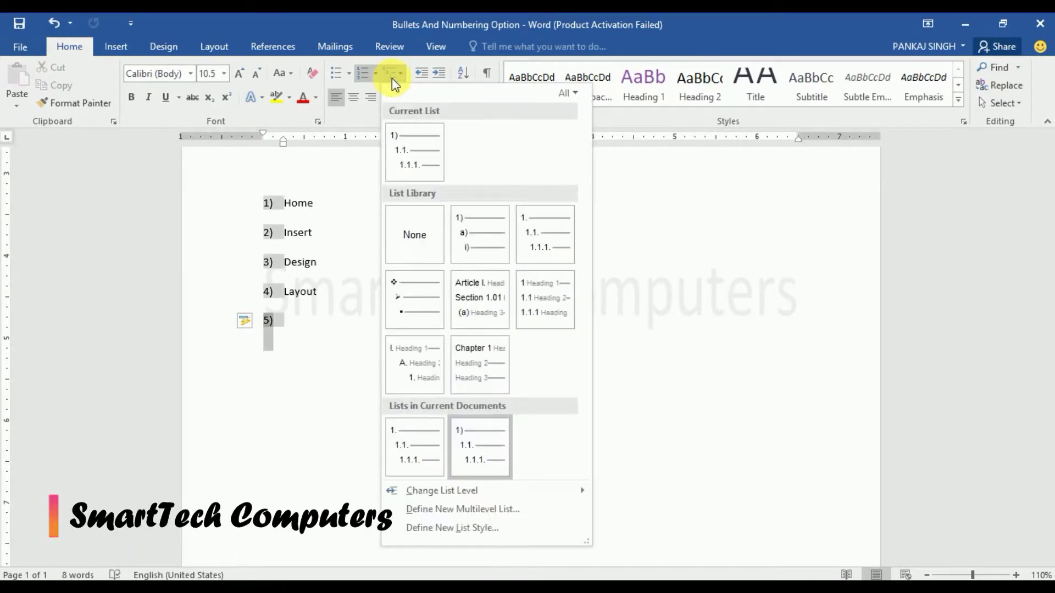
pyautogui.moveTo(480, 234)
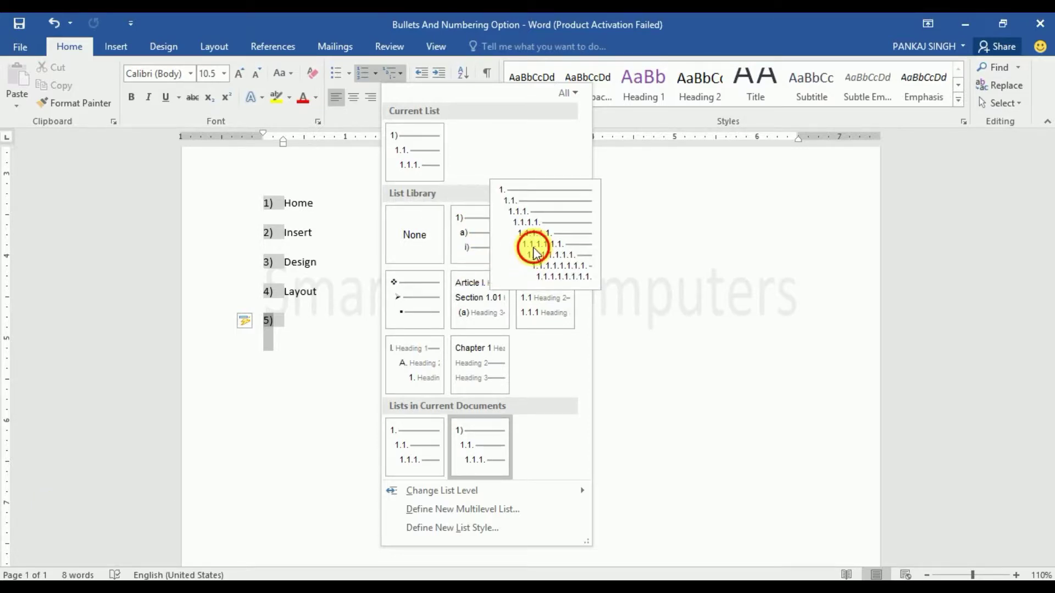
pyautogui.click(536, 253)
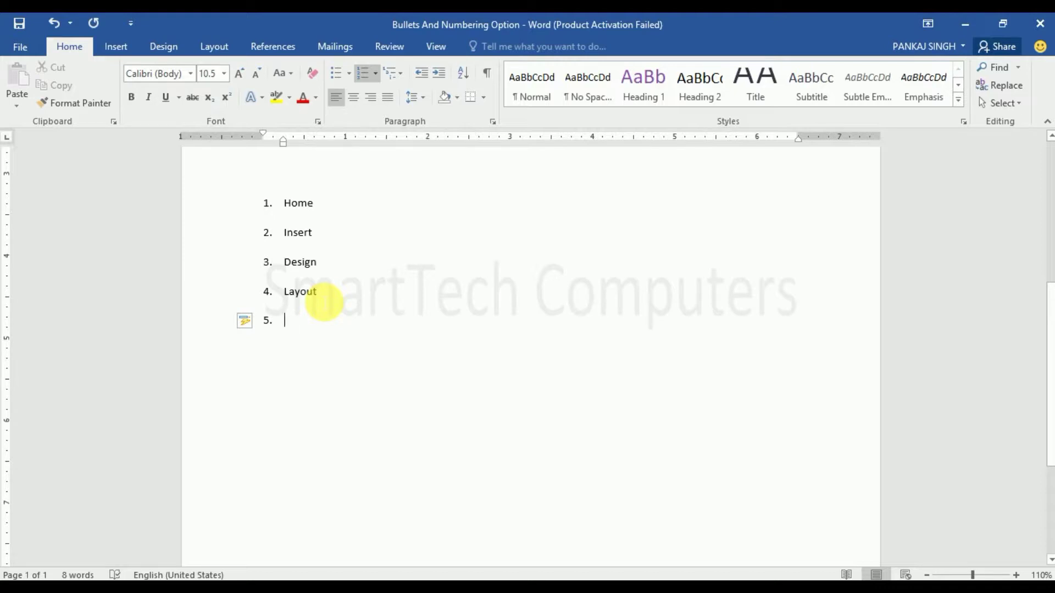
# Add Page setup, Paragraph and Arrange as sub-items under Layout
pyautogui.press('Tab')
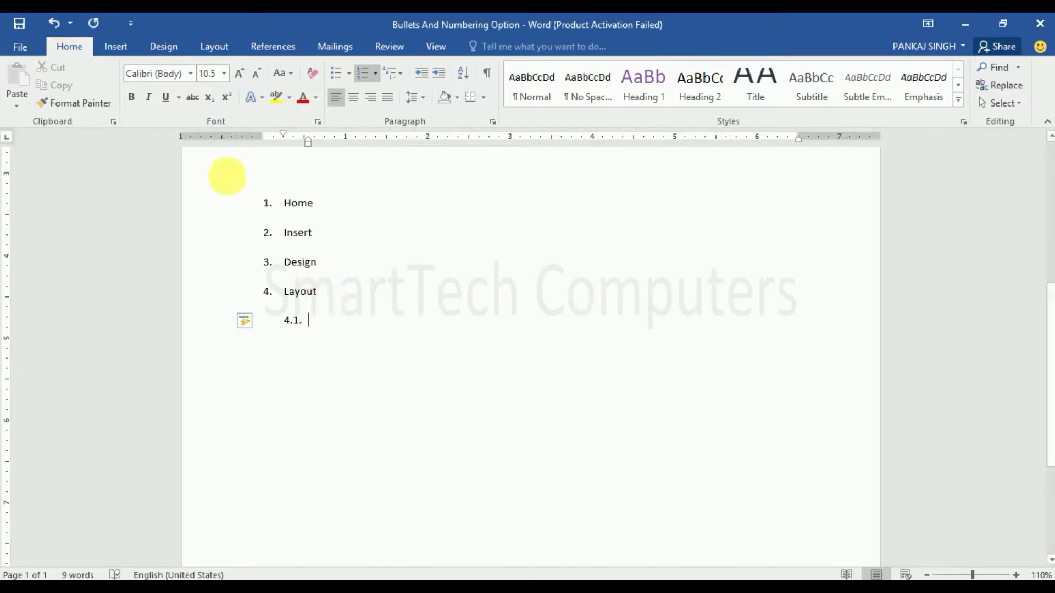
pyautogui.click(214, 47)
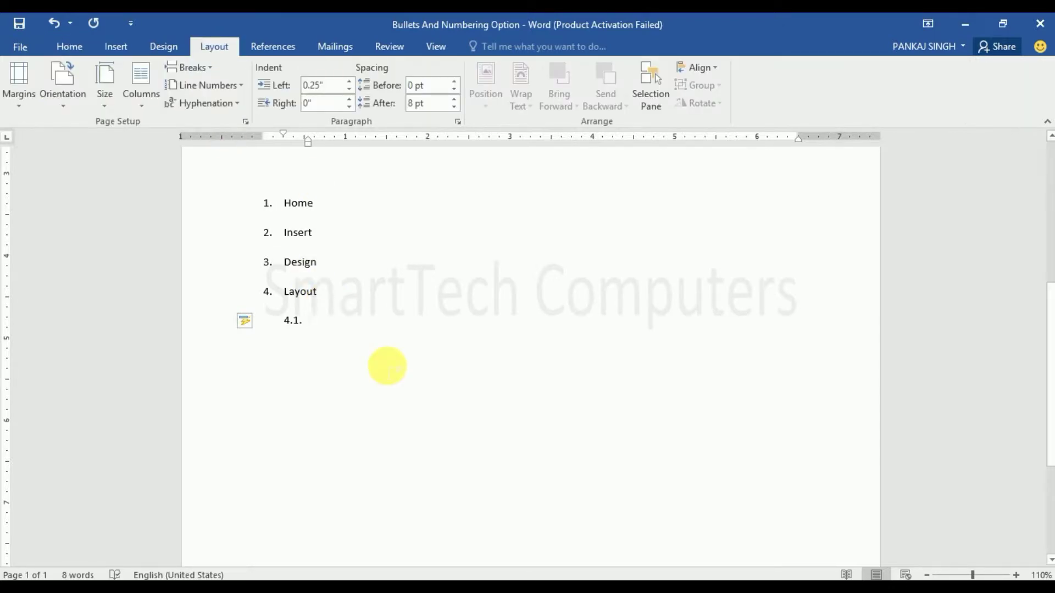
pyautogui.write('page ')
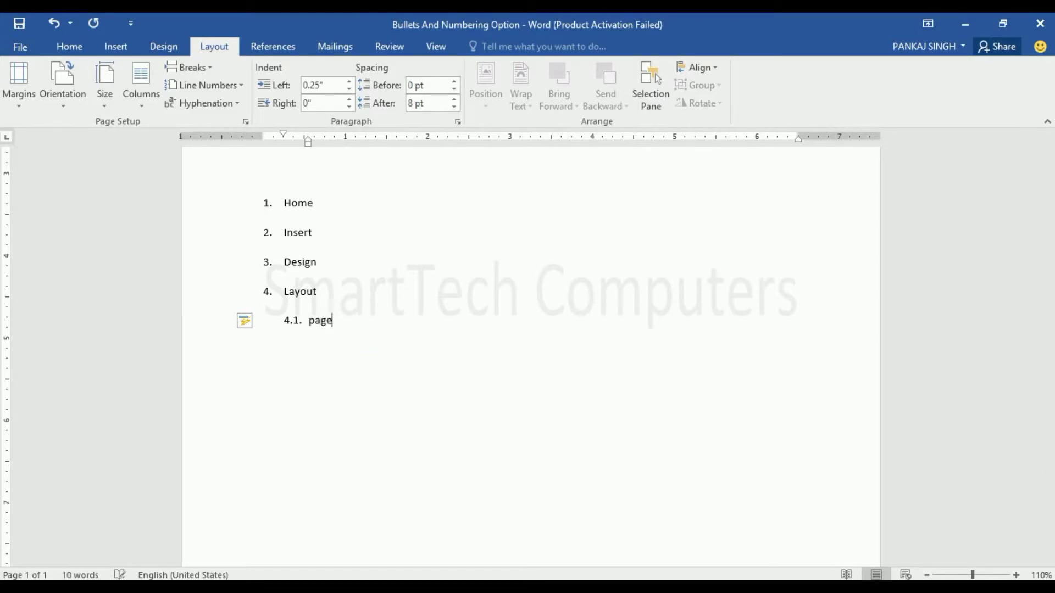
pyautogui.write('setup')
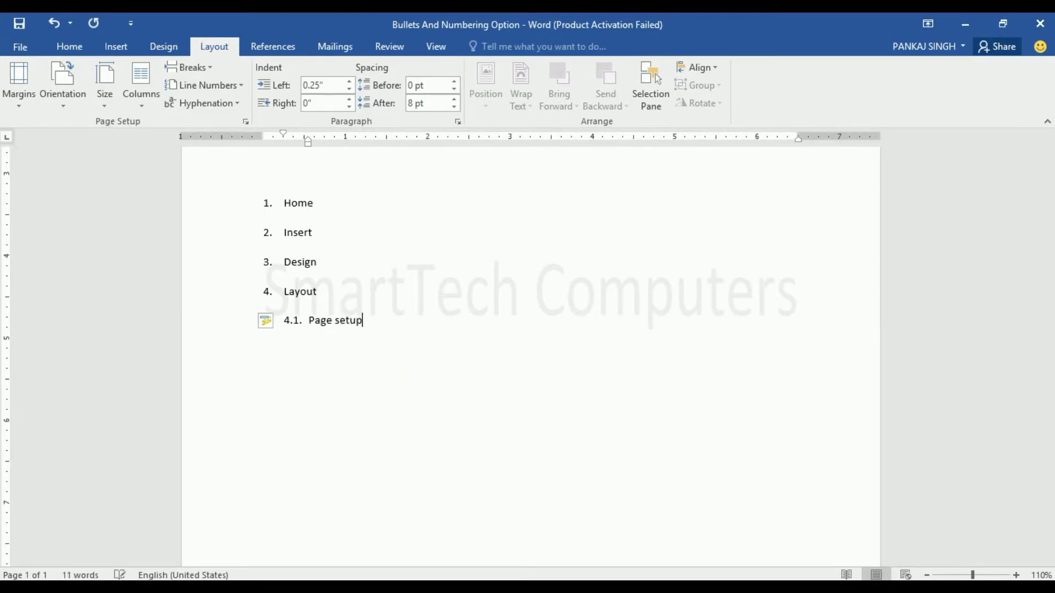
pyautogui.press('Return')
pyautogui.write('pa')
pyautogui.write('ragraph')
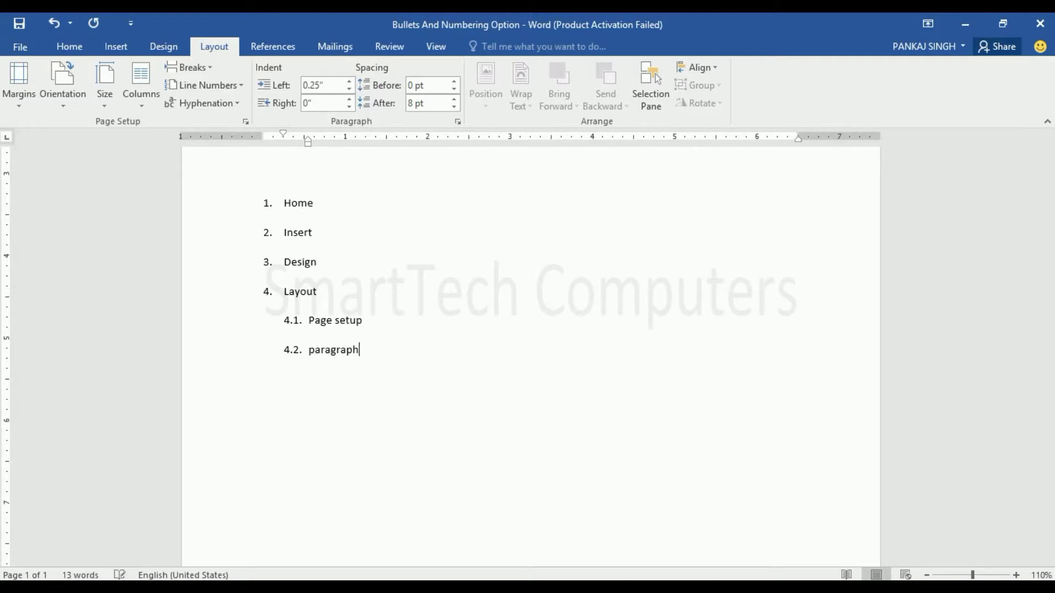
pyautogui.press('Return')
pyautogui.write('a')
pyautogui.write('r')
pyautogui.write('range')
# Return to the top level and insert an empty numbered item after Home
pyautogui.press('Return')
pyautogui.hotkey('shift', 'Tab')
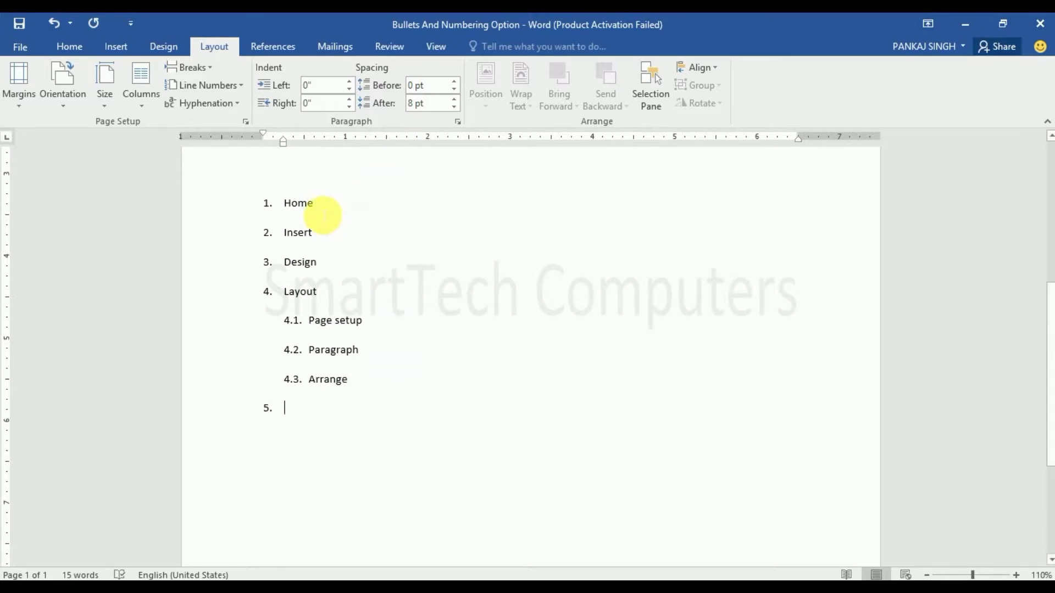
pyautogui.click(324, 213)
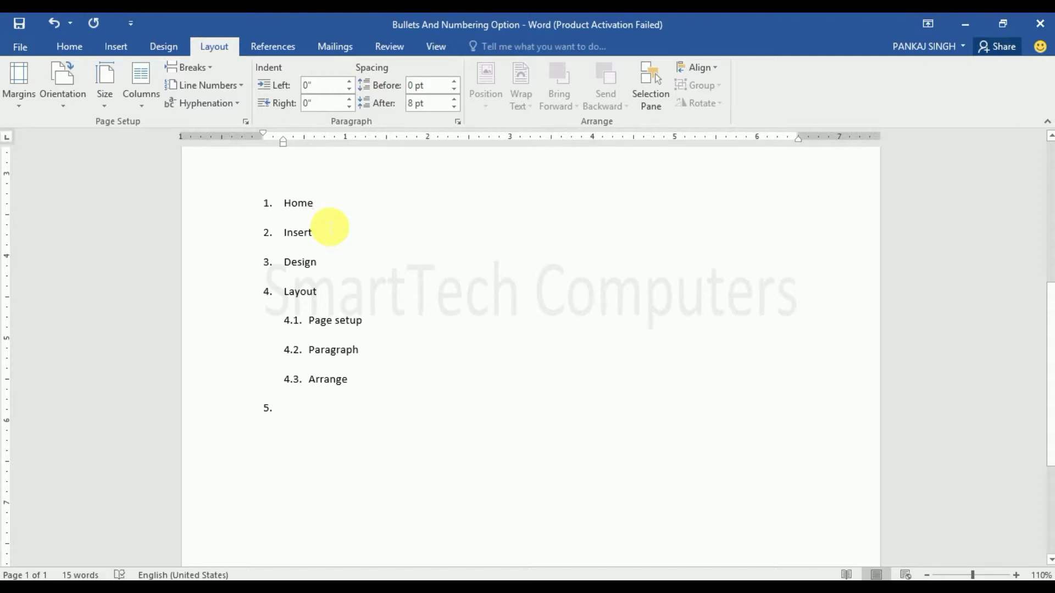
pyautogui.press('Return')
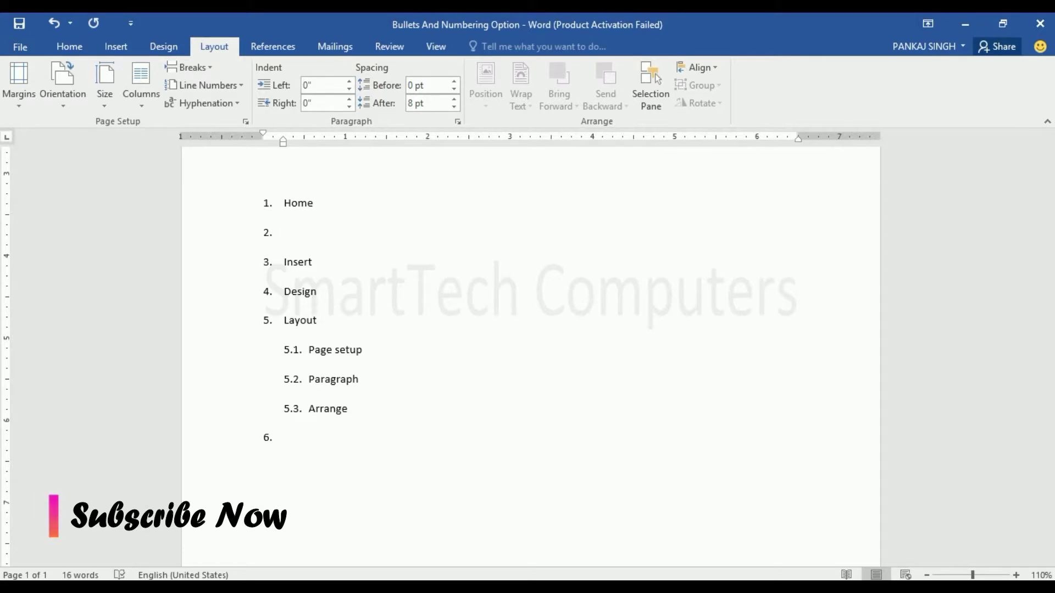
# Add Clipboard, Font and Styles as sub-items 1.1–1.3 under Home
pyautogui.press('Tab')
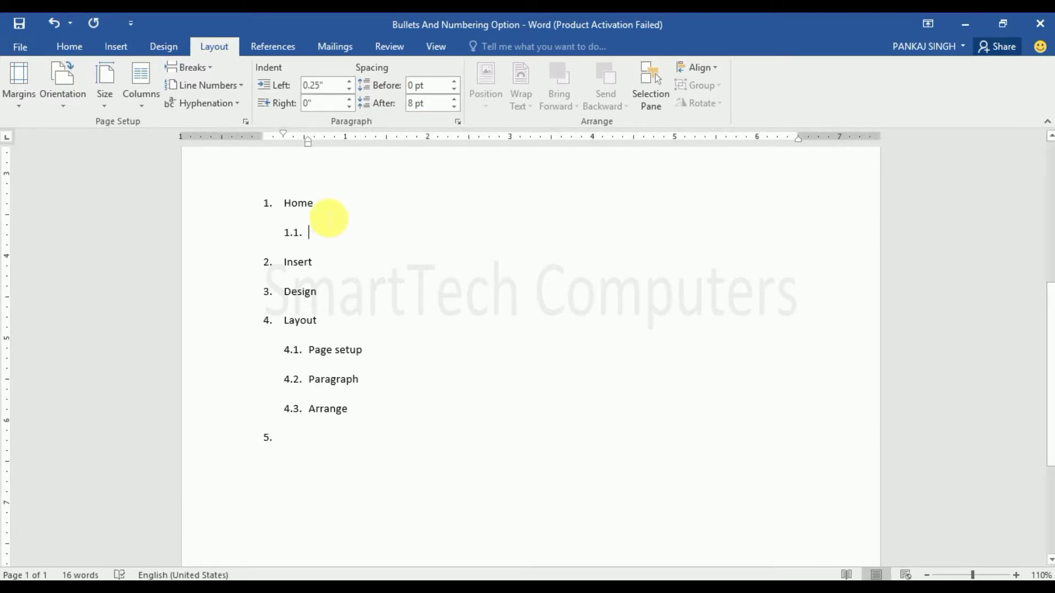
pyautogui.click(70, 47)
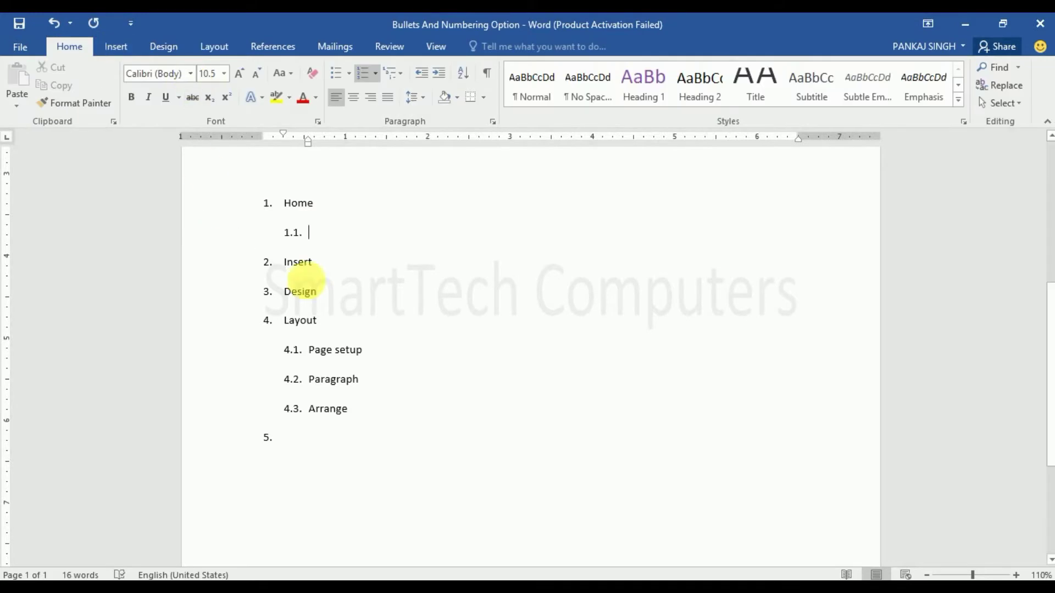
pyautogui.write('c')
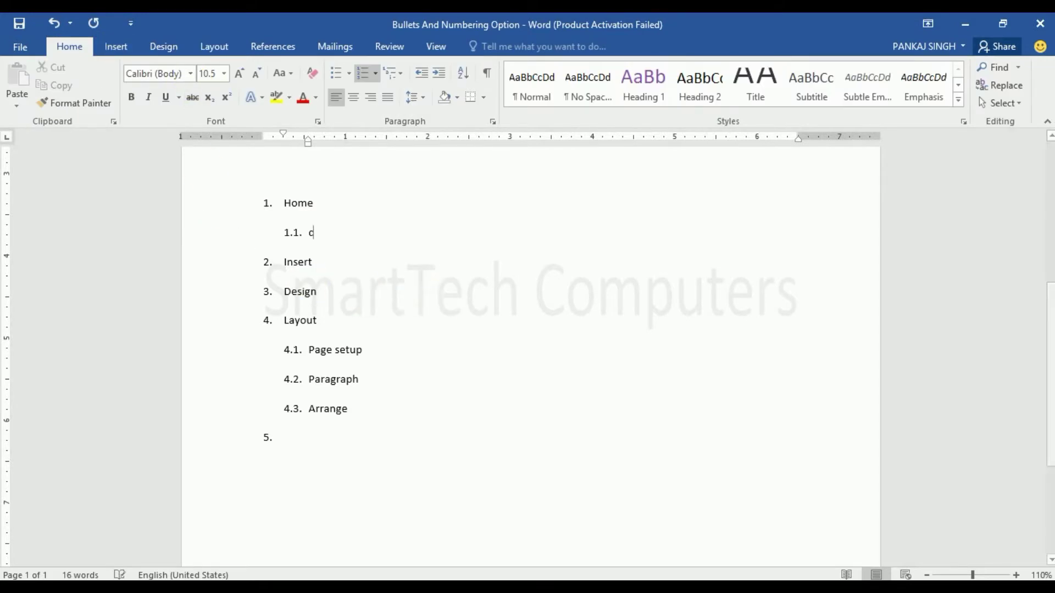
pyautogui.write('lipbo')
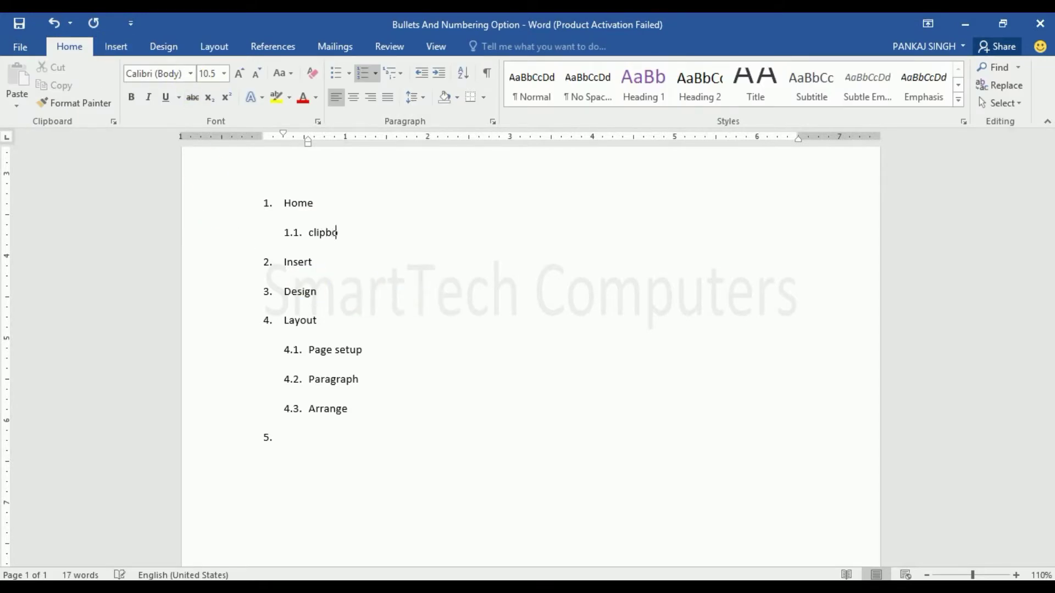
pyautogui.write('ard')
pyautogui.press('Return')
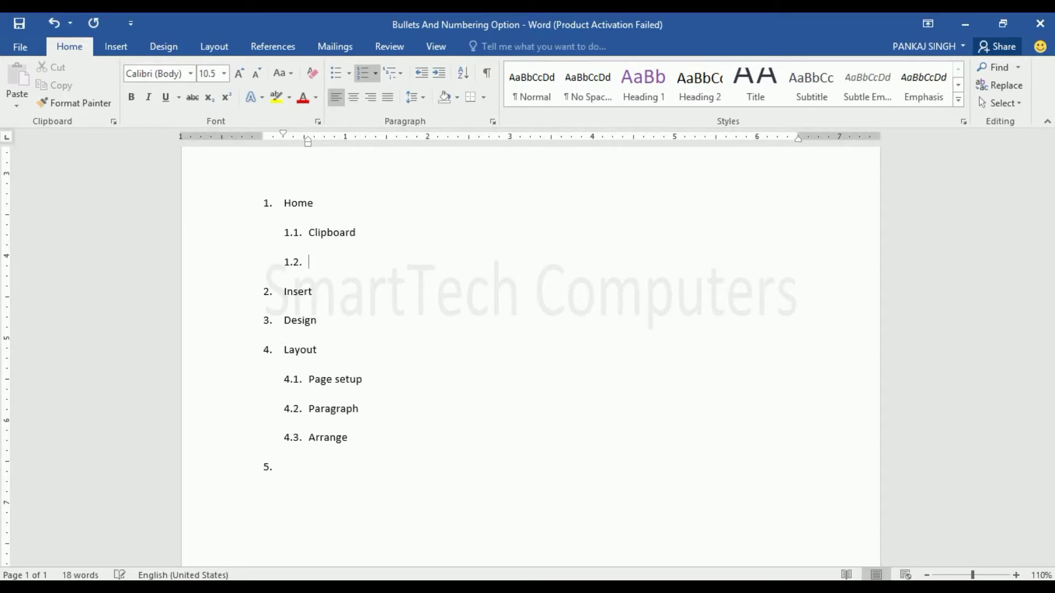
pyautogui.write('fon')
pyautogui.write('t')
pyautogui.press('Return')
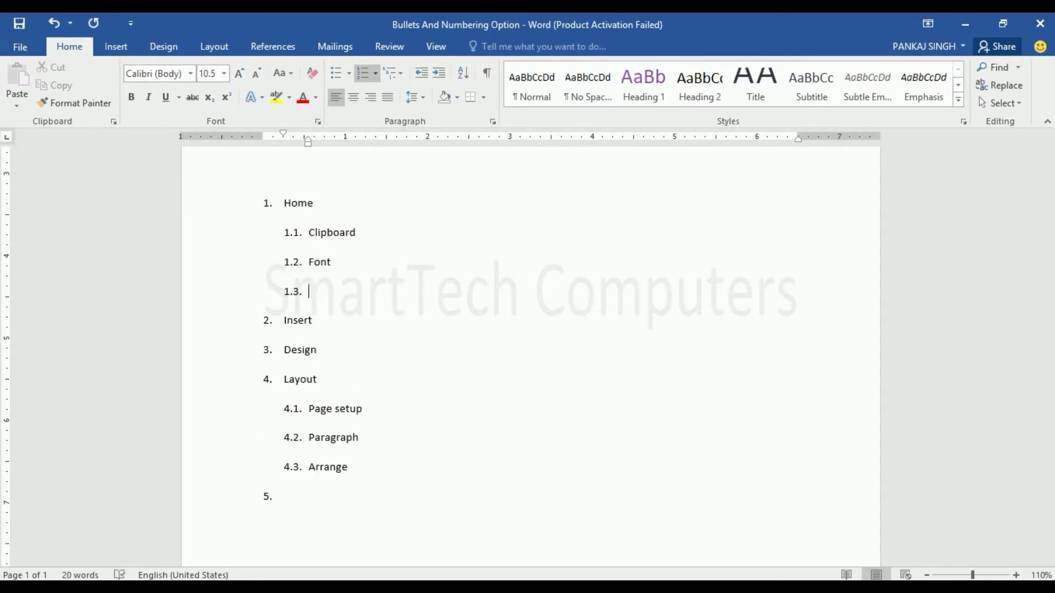
pyautogui.write('s')
pyautogui.write('tyle')
pyautogui.write('s')
pyautogui.press('Return')
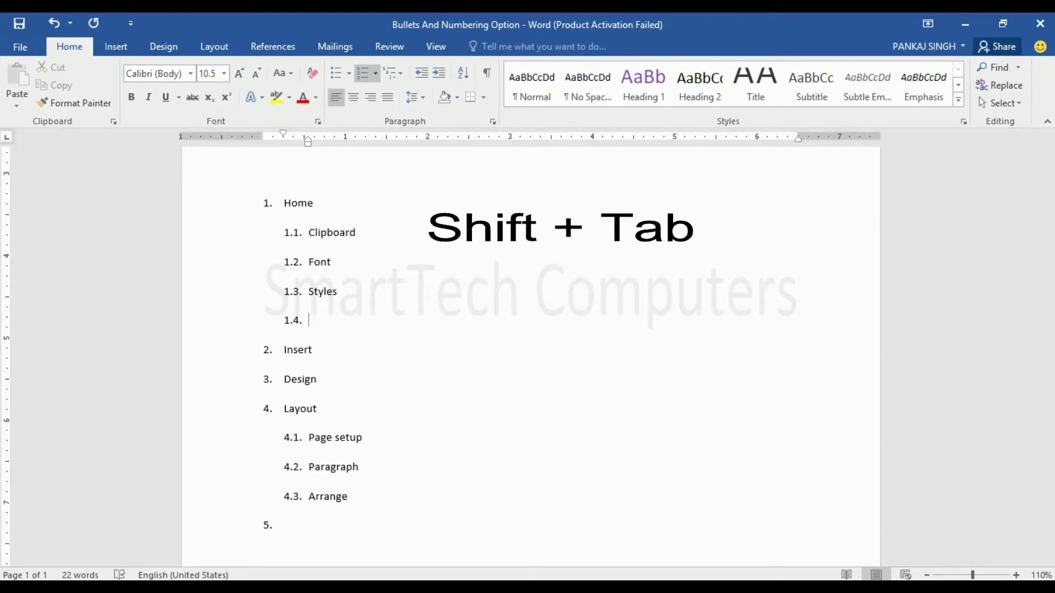
# Remove the leftover empty item so Layout becomes item 4
pyautogui.hotkey('shift', 'Tab')
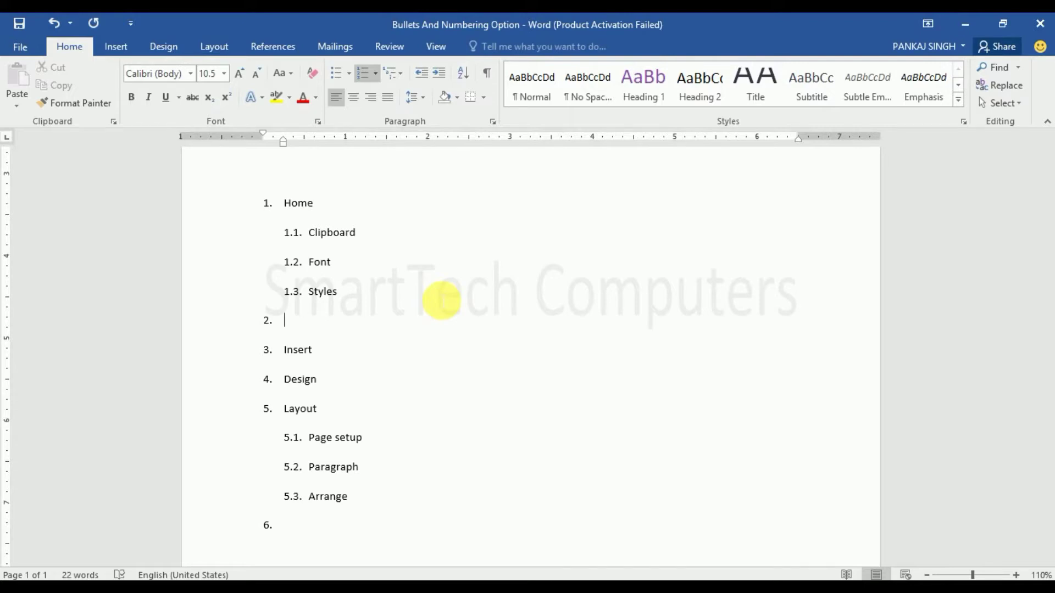
pyautogui.press('Delete')
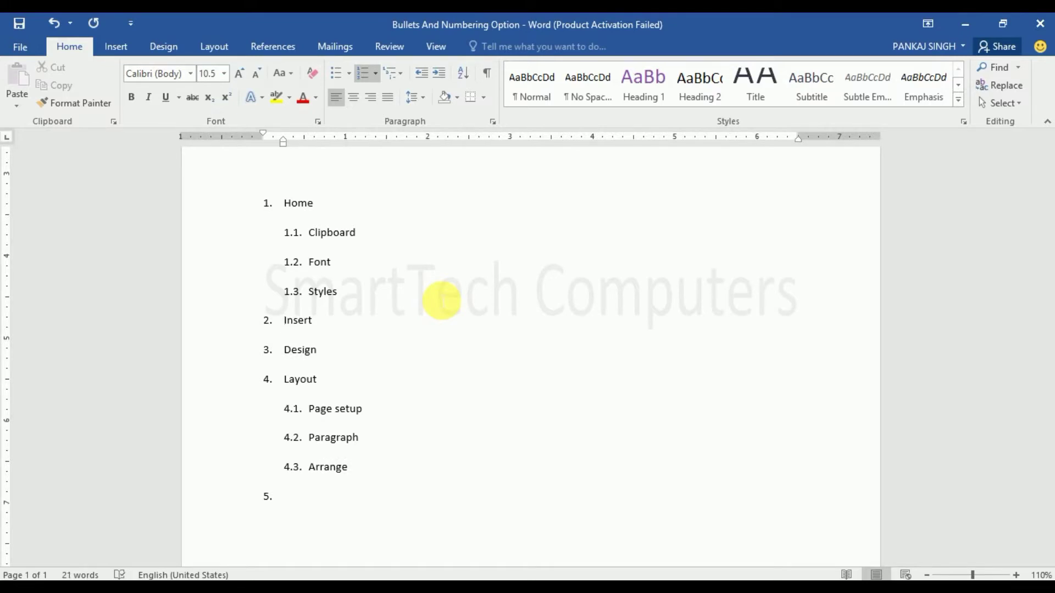
pyautogui.hotkey('ctrl', 'z')
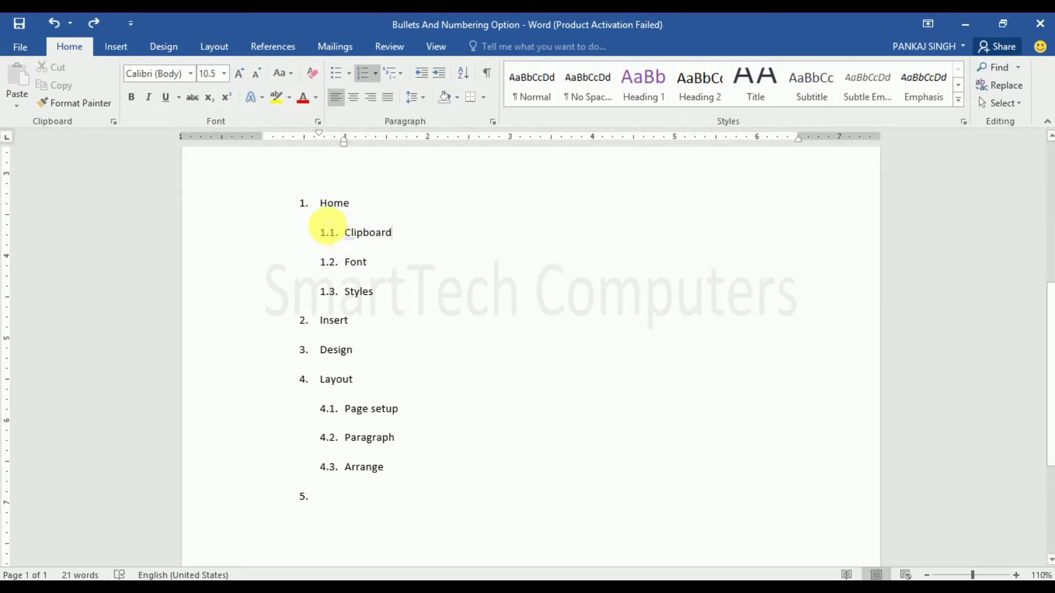
# Set the whole list's numbering to None, leaving seven plain lines Home through Review
pyautogui.moveTo(325, 203); pyautogui.dragTo(395, 476)
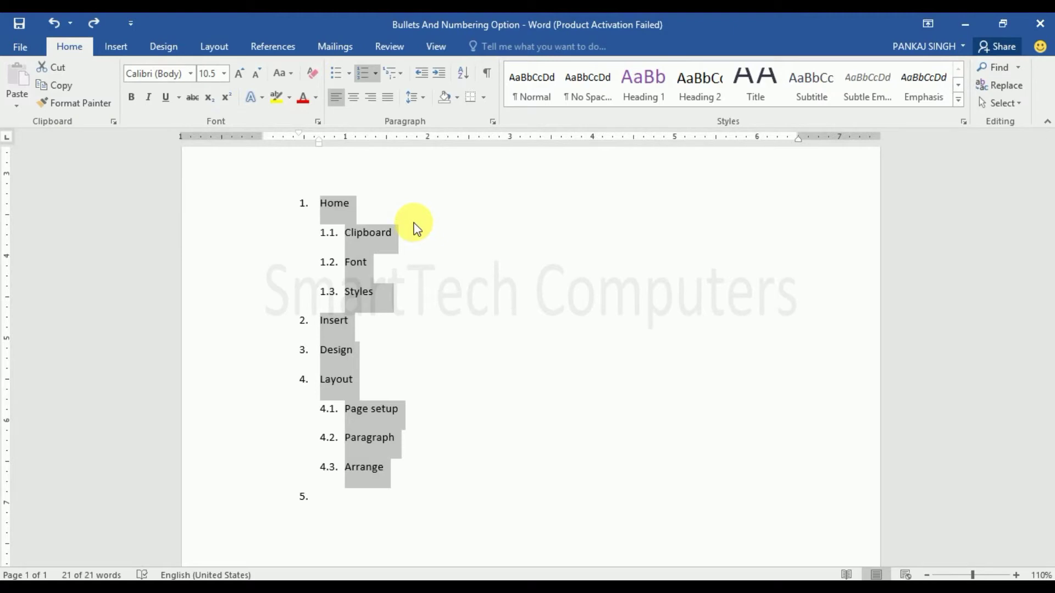
pyautogui.click(375, 75)
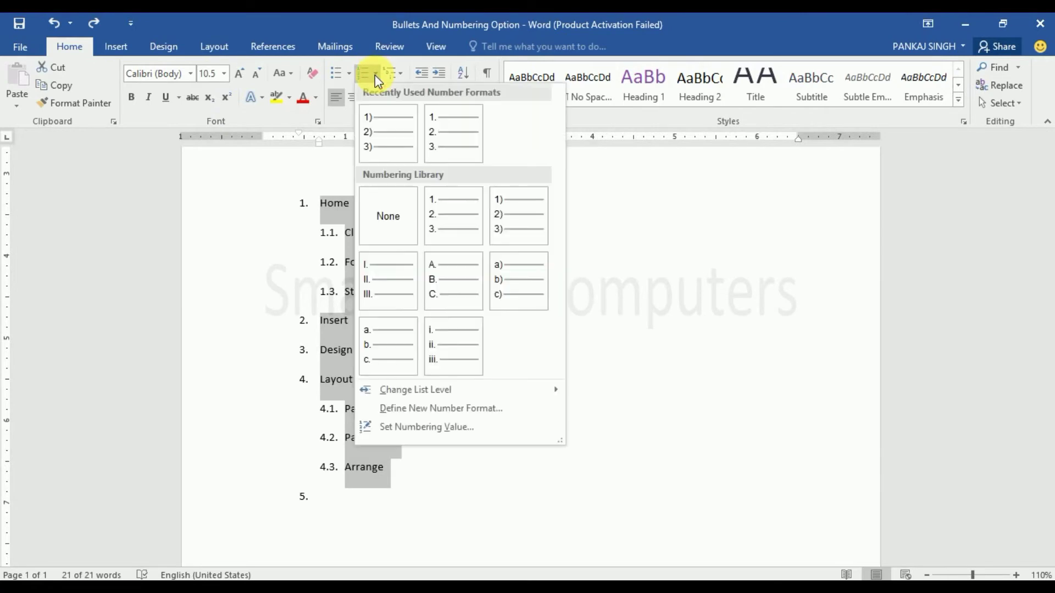
pyautogui.click(385, 214)
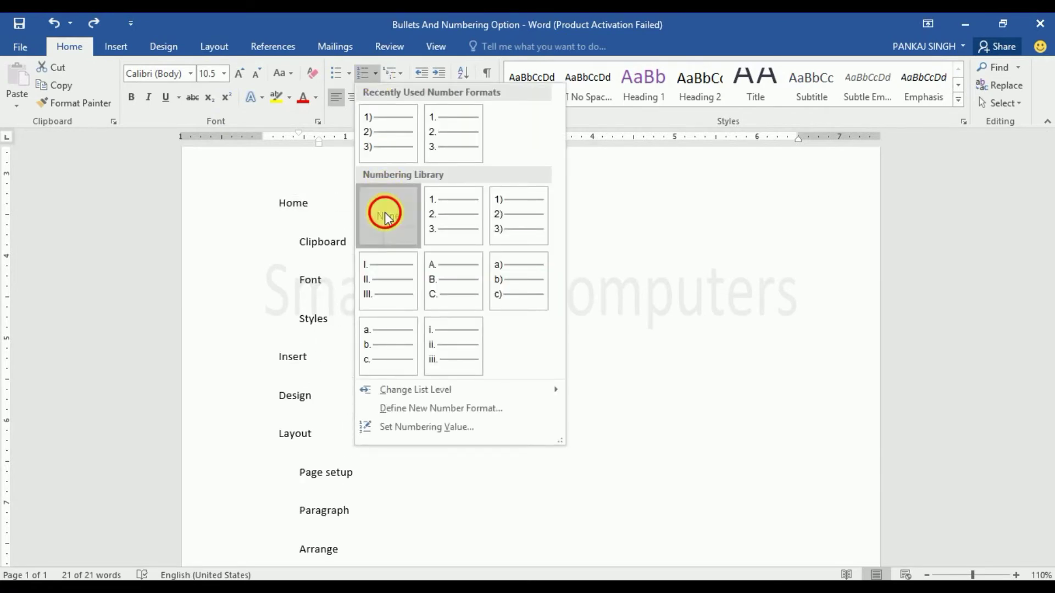
pyautogui.click(375, 389)
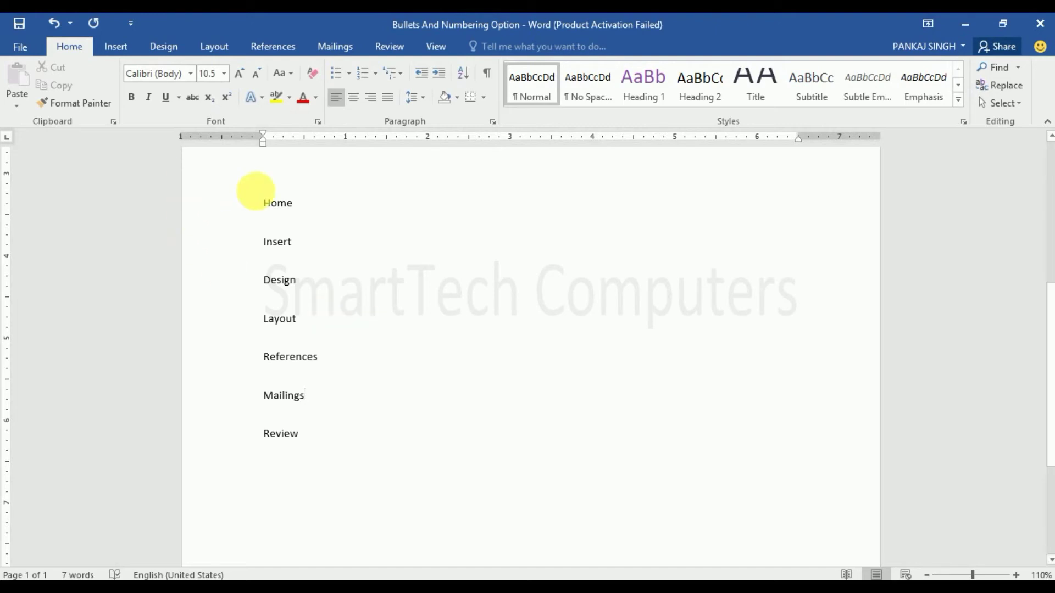
# Number the seven lines Home through Review from 1 to 7
pyautogui.moveTo(264, 203); pyautogui.dragTo(329, 439)
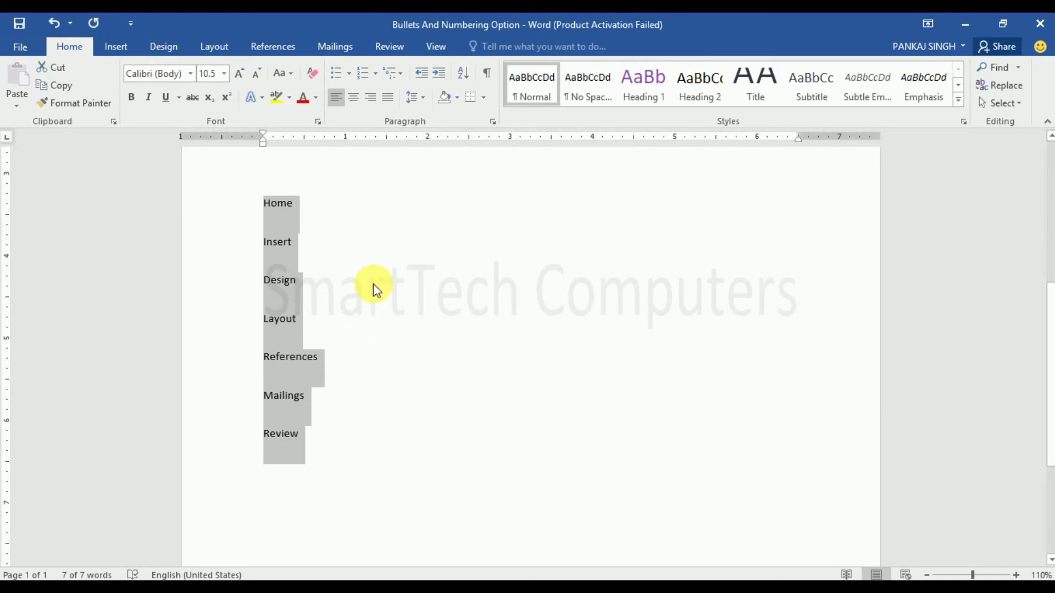
pyautogui.click(361, 73)
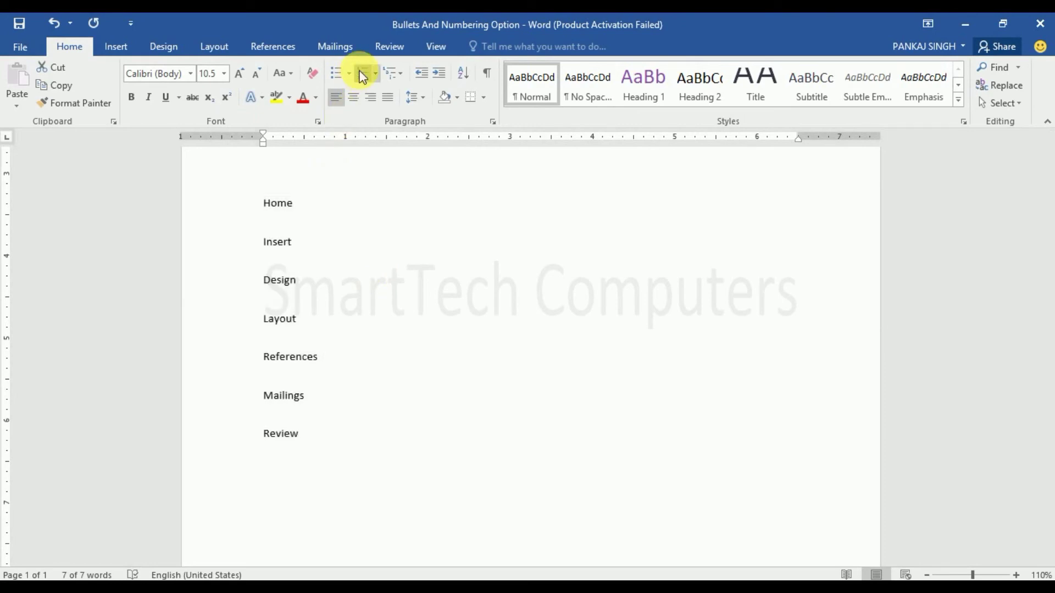